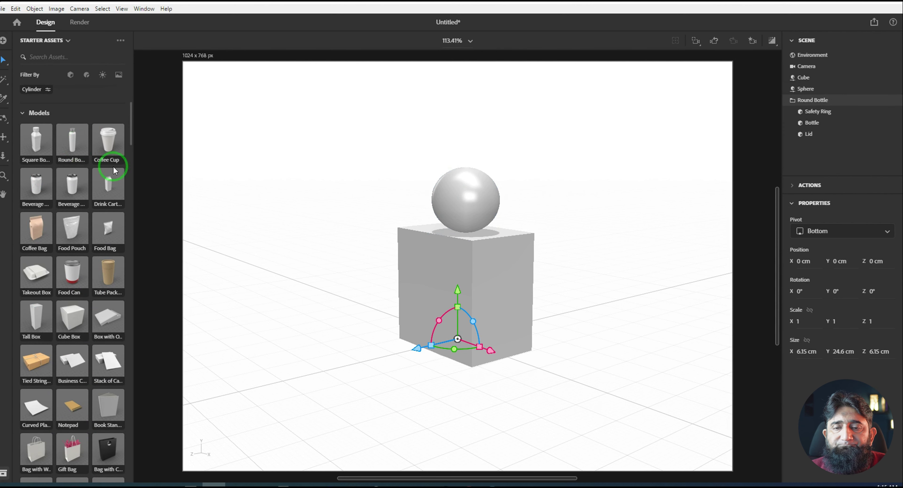
Step: Move the round bottle about 28.1 cm along the Z axis so it stands beside the cube
drag(419, 353, 318, 371)
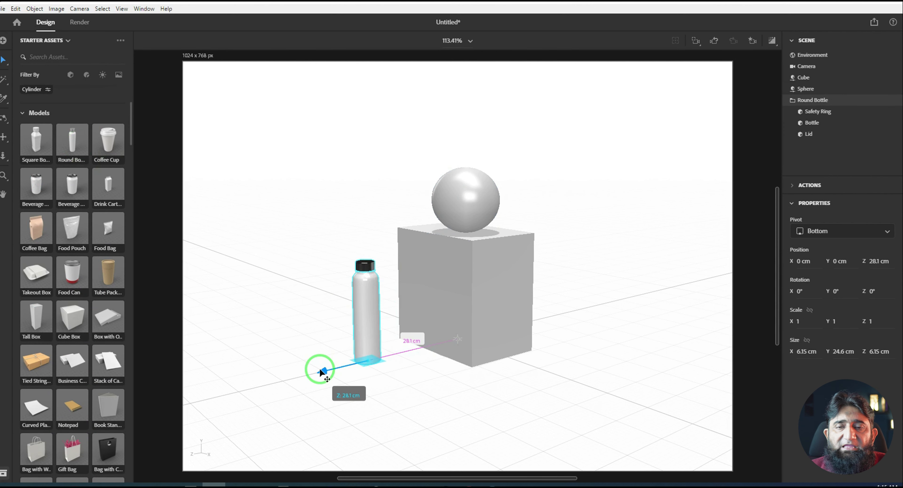
middle_drag(417, 363, 525, 355)
scroll(525, 355, up, 5)
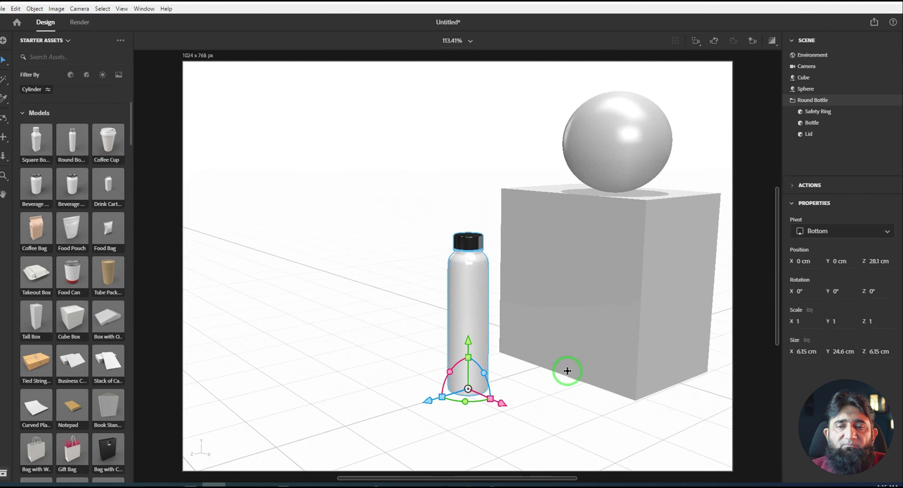
scroll(535, 341, up, 6)
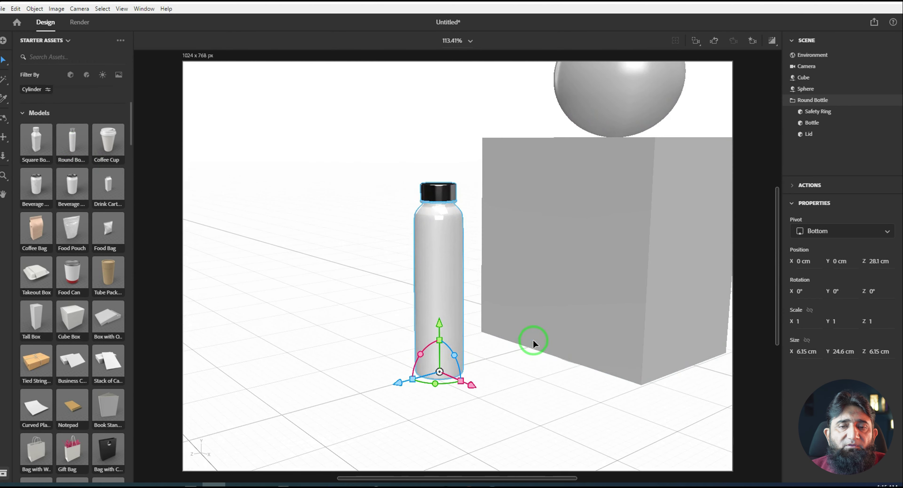
scroll(531, 343, down, 3)
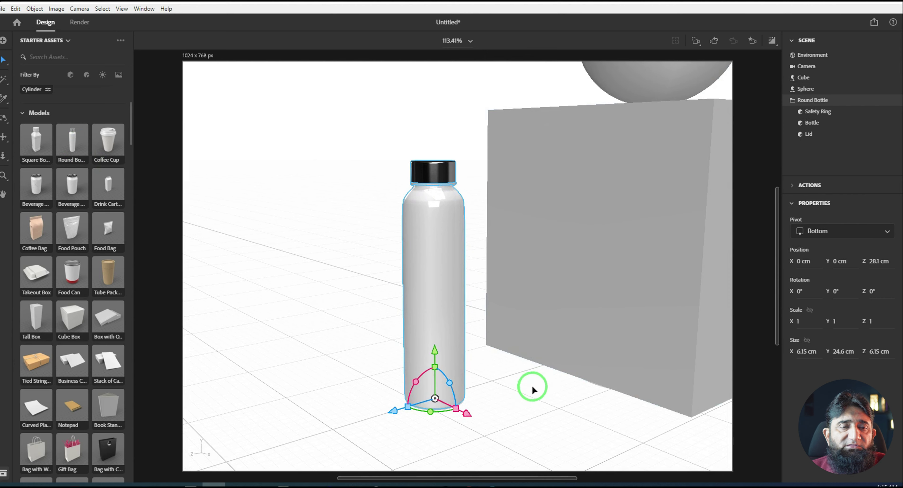
scroll(543, 383, up, 2)
Step: Apply the Brass material from the starter assets to the bottle's lid
scroll(31, 327, down, 20)
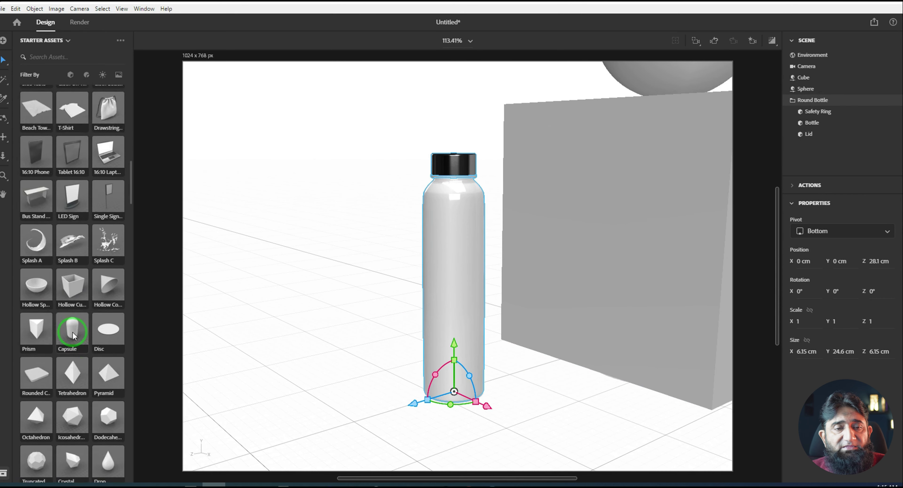
scroll(73, 335, down, 5)
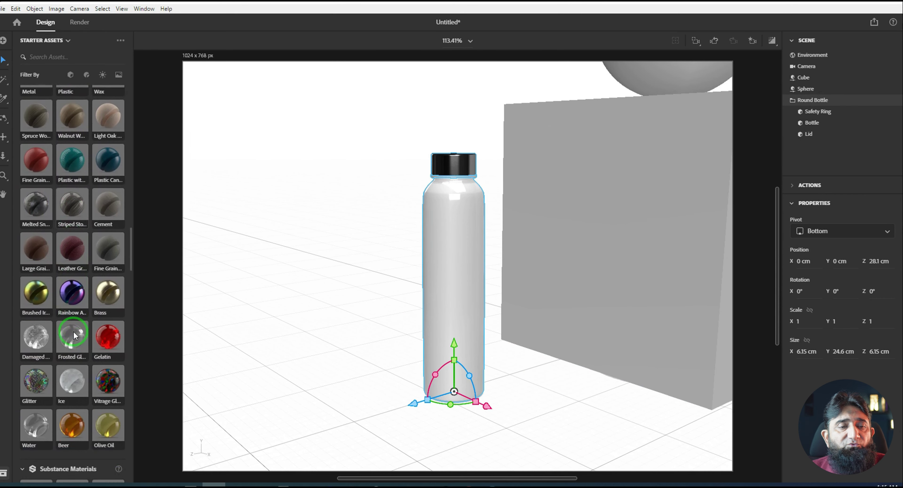
scroll(74, 335, up, 4)
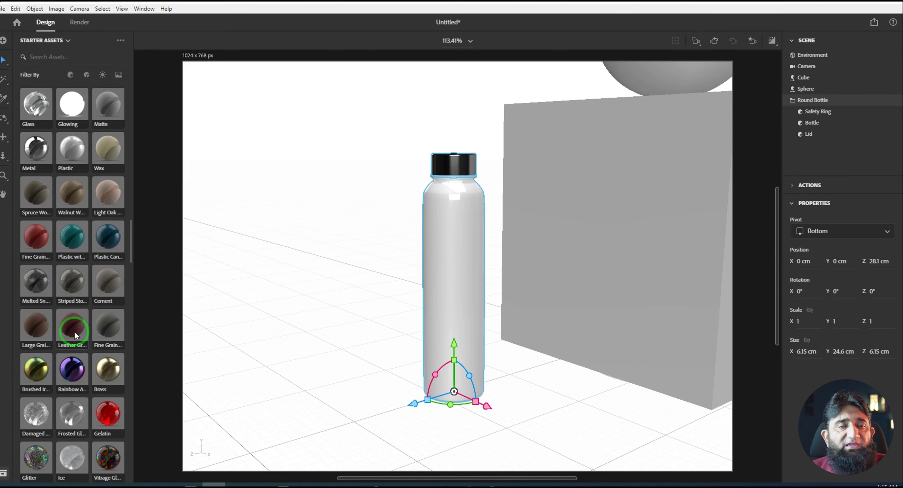
scroll(75, 335, up, 2)
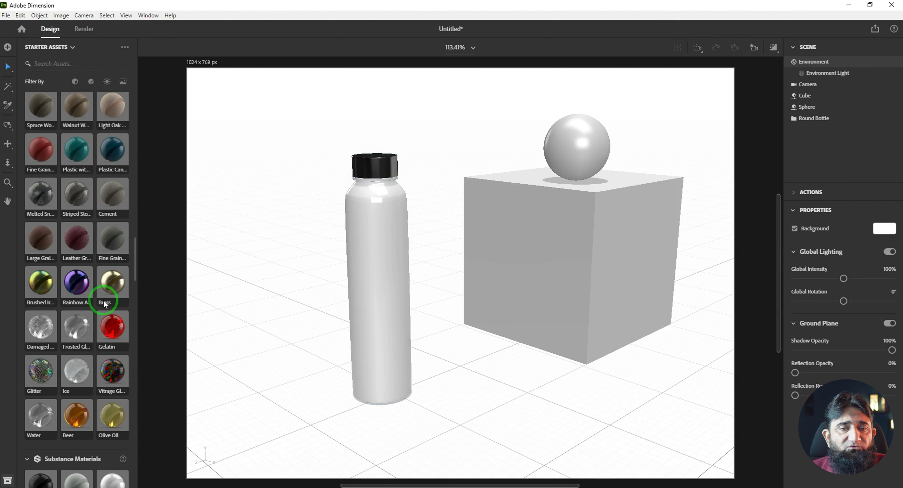
drag(111, 279, 361, 165)
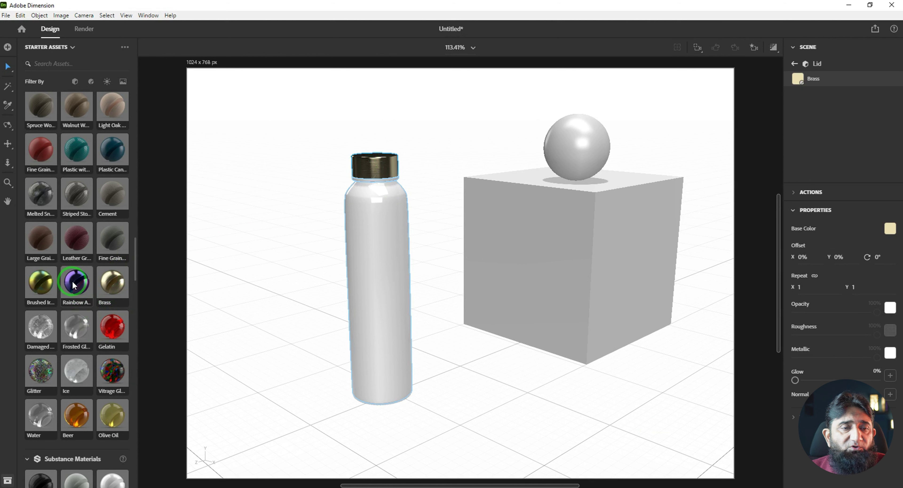
Step: Apply the Rainbow Anodized Metal material to the body of the bottle
drag(77, 283, 370, 324)
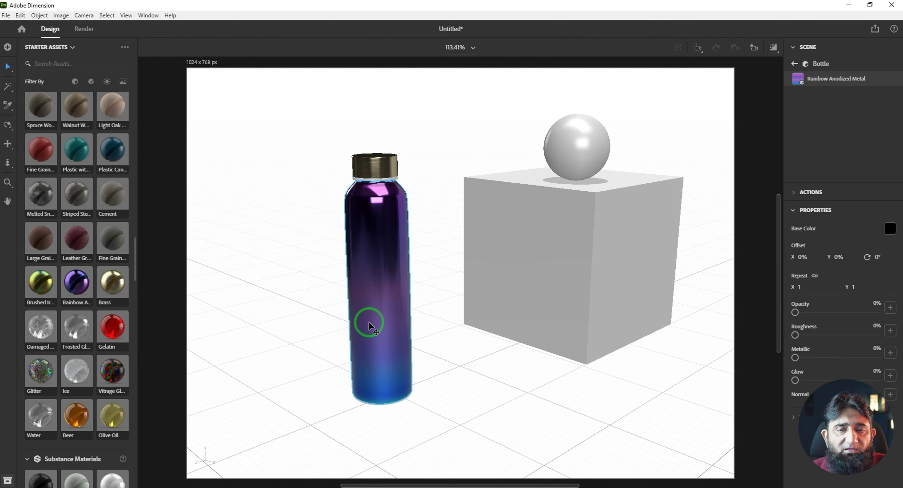
middle_drag(440, 377, 474, 364)
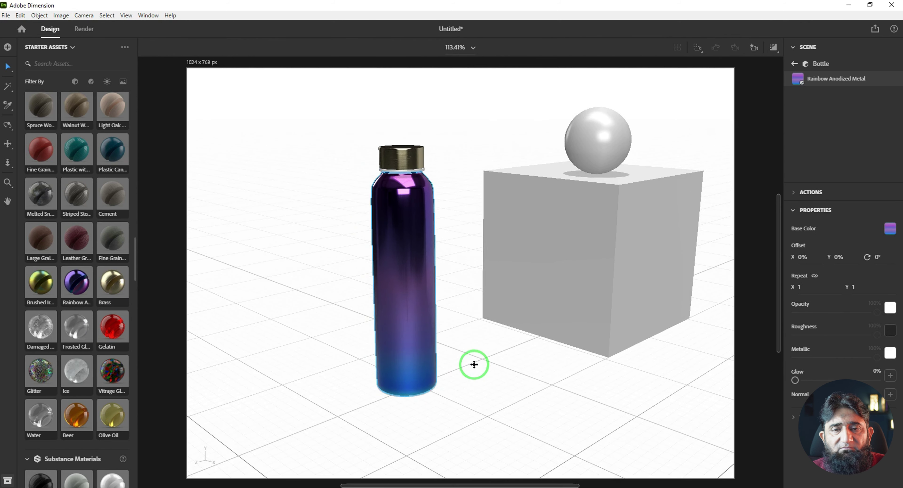
scroll(473, 364, down, 1)
scroll(474, 365, down, 1)
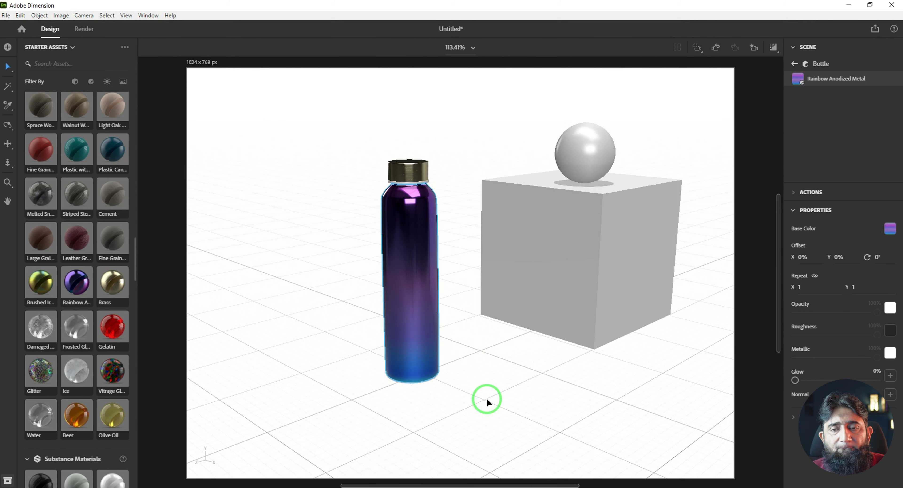
middle_drag(489, 375, 500, 373)
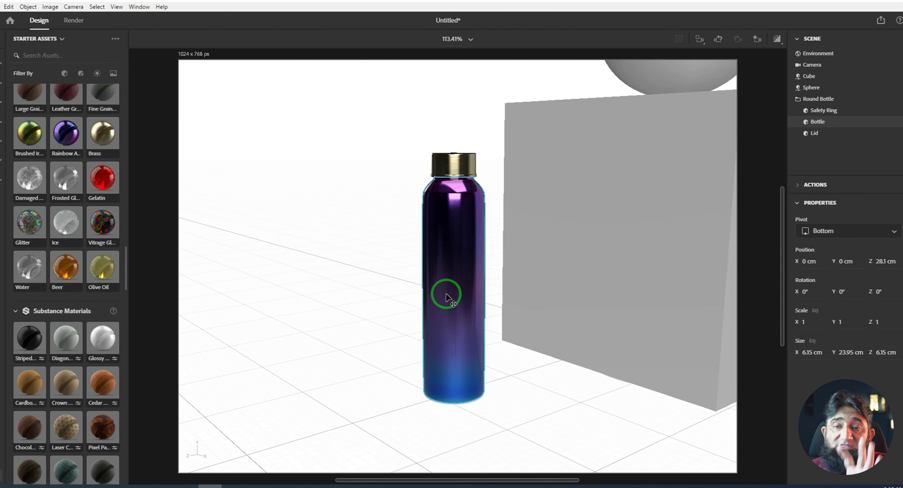
Step: Examine the bottle's material properties, clear the selection and inspect the finished bottle from nearer and farther camera positions
click(448, 280)
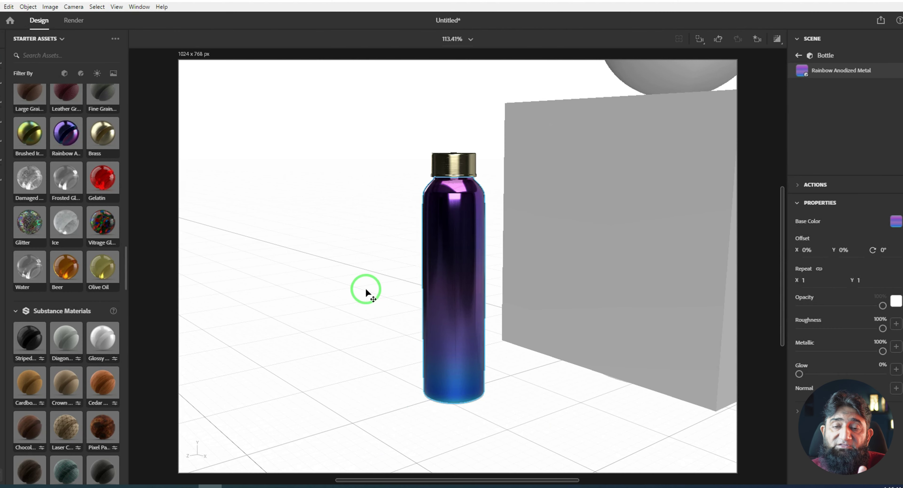
click(338, 296)
middle_drag(530, 373, 452, 345)
scroll(451, 345, down, 1)
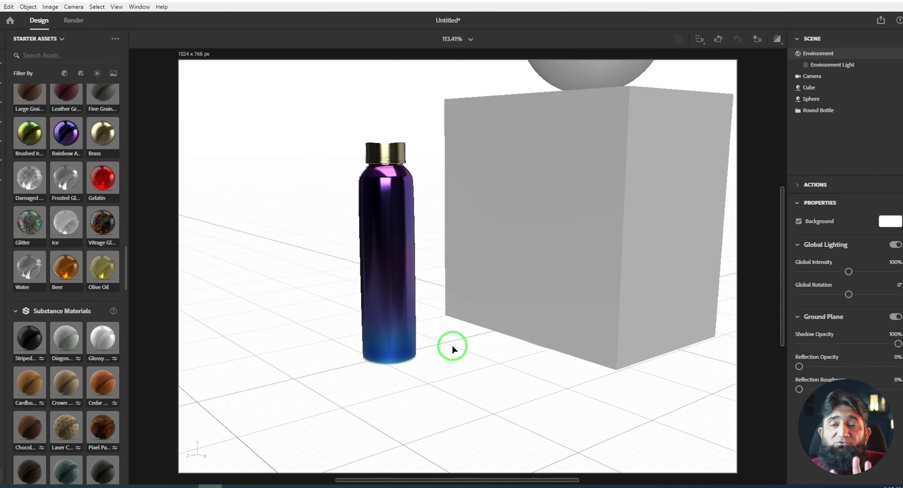
scroll(416, 333, down, 3)
scroll(417, 335, up, 3)
scroll(419, 339, down, 4)
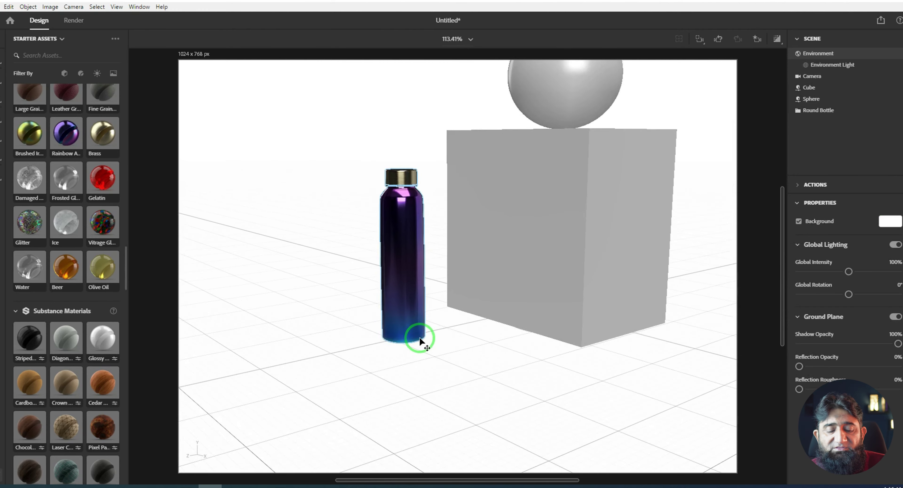
middle_drag(475, 299, 453, 349)
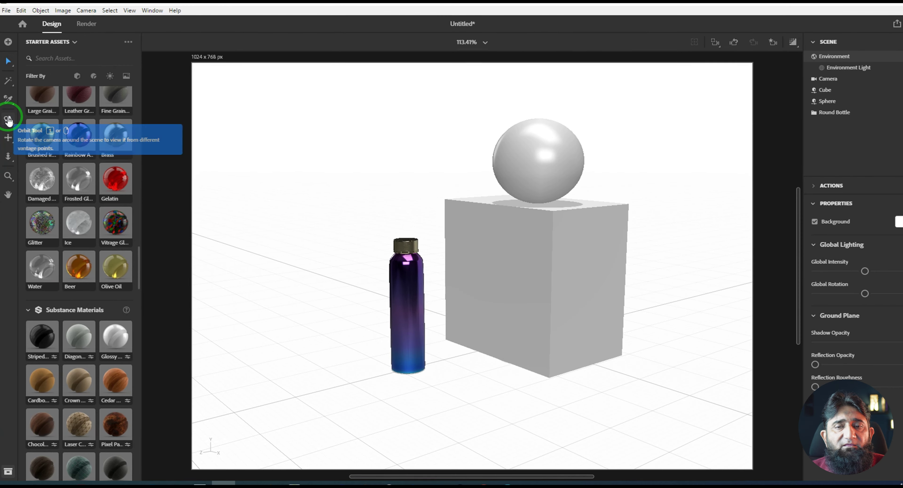
Step: Orbit the camera around the bottle, cube and sphere with the Orbit tool to view them from other angles
click(14, 172)
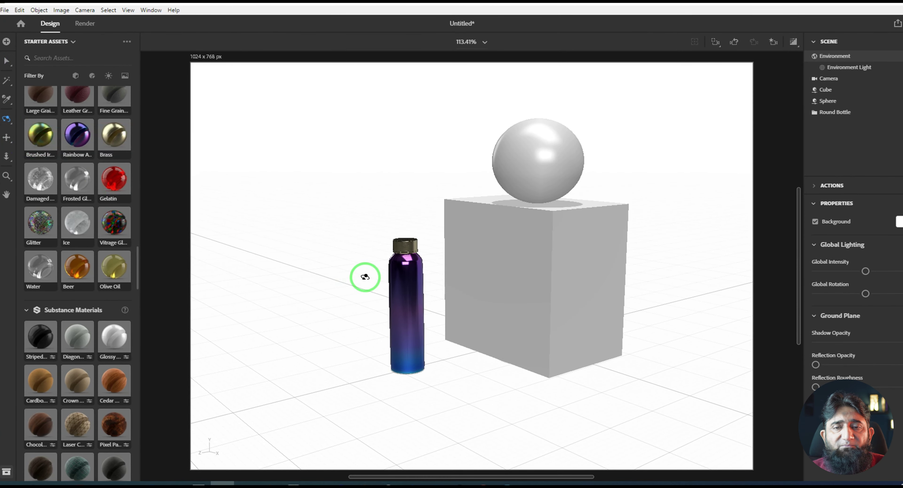
drag(428, 298, 387, 275)
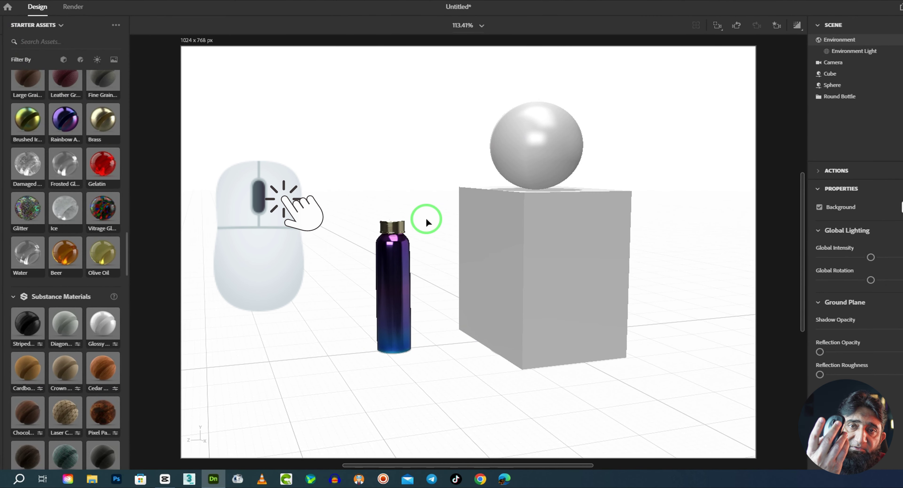
mouse_move(427, 222)
mouse_down()
mouse_move(635, 293)
mouse_move(486, 356)
mouse_move(326, 250)
mouse_move(381, 187)
mouse_move(585, 201)
mouse_move(476, 208)
mouse_move(419, 237)
mouse_up()
right_drag(419, 236, 422, 239)
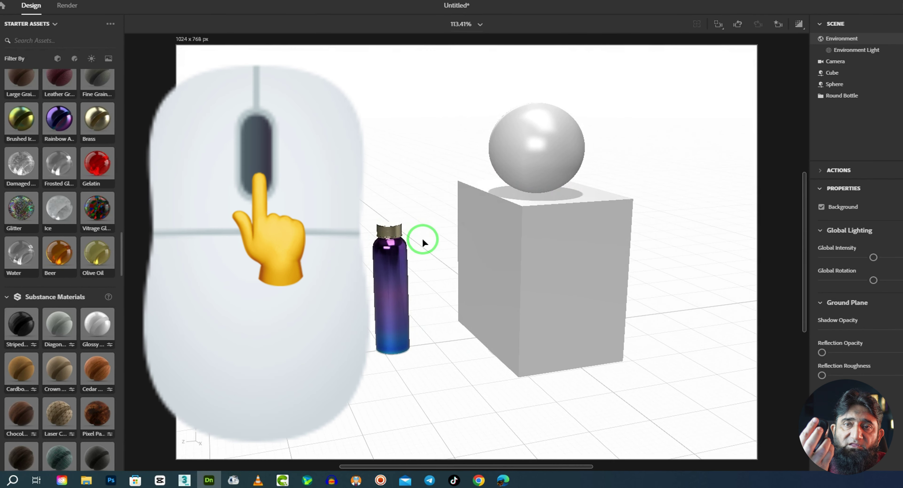
Step: Shift the camera sideways and move it repeatedly nearer to and farther from the bottle, cube and sphere
middle_drag(449, 261, 479, 240)
scroll(481, 240, down, 3)
scroll(482, 239, down, 5)
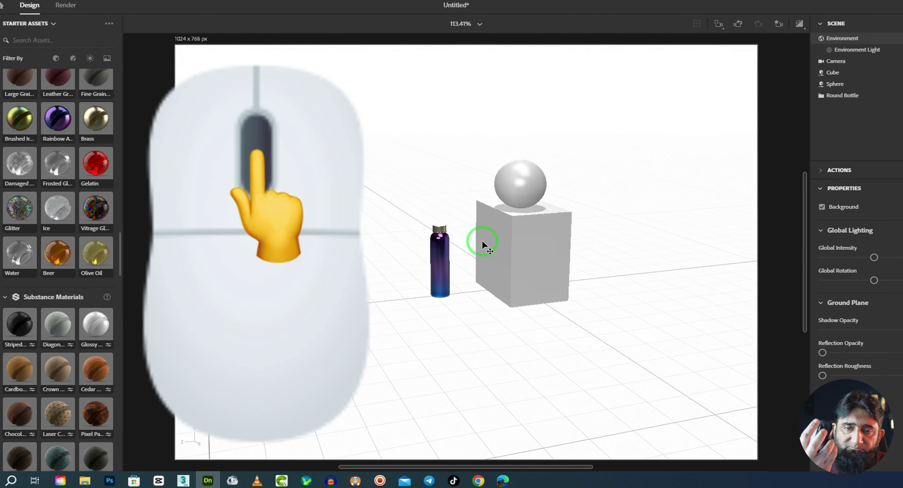
scroll(500, 189, up, 3)
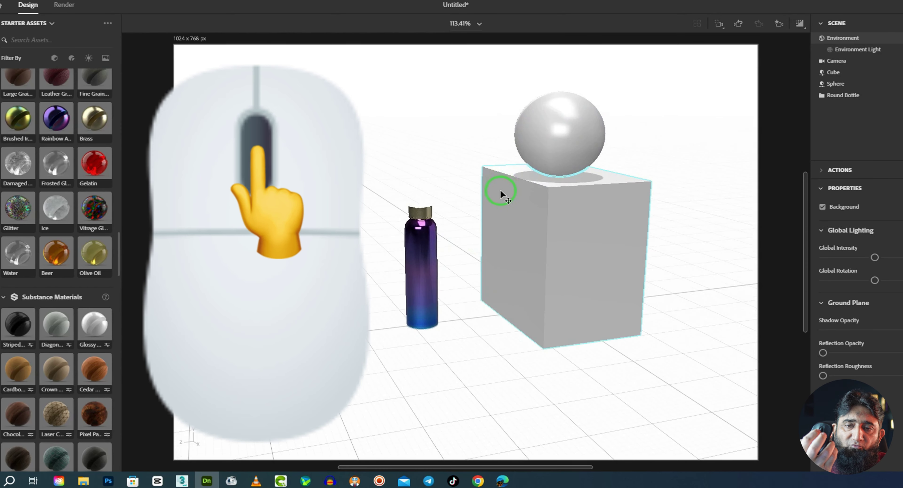
scroll(502, 191, down, 3)
scroll(499, 195, up, 8)
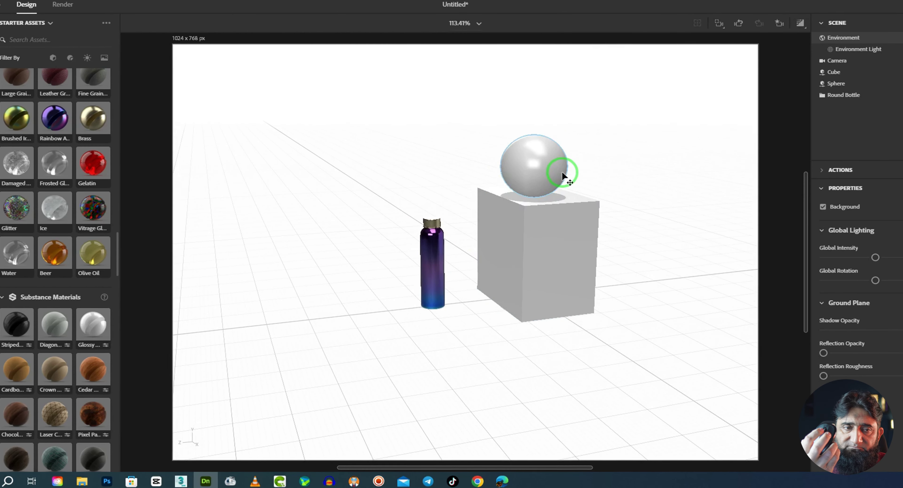
scroll(598, 169, down, 5)
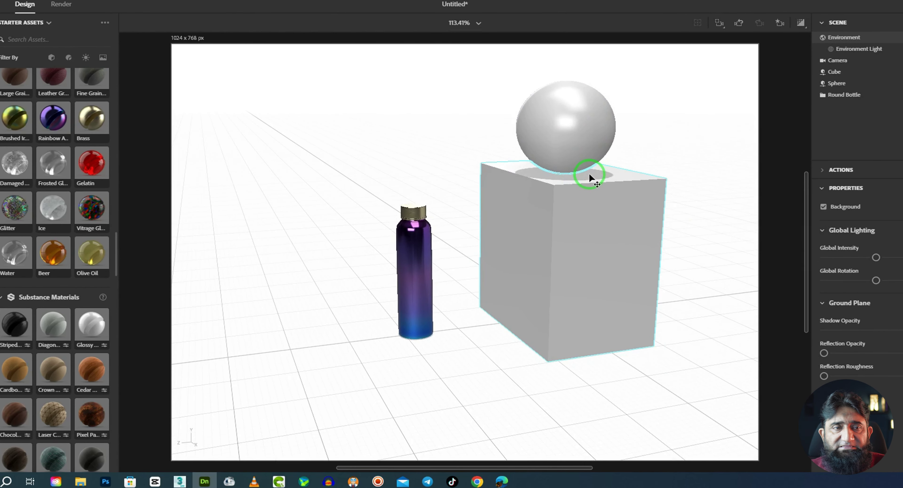
scroll(511, 239, up, 3)
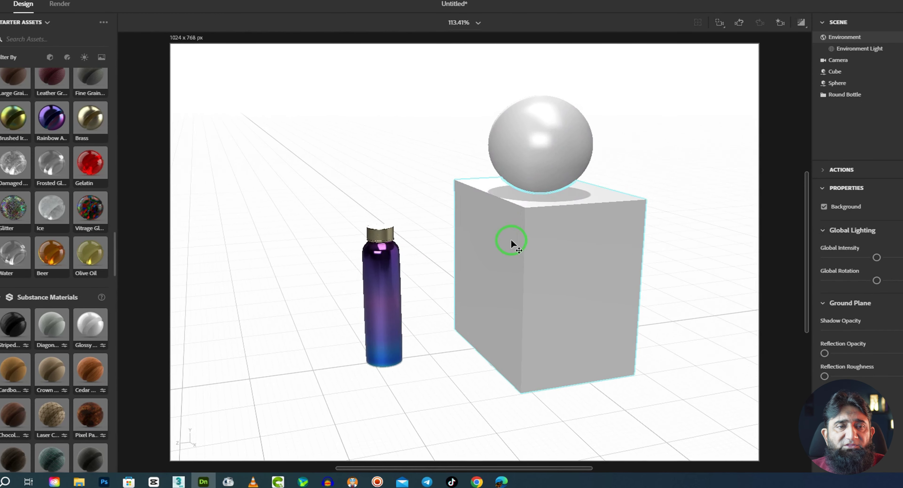
scroll(510, 240, down, 3)
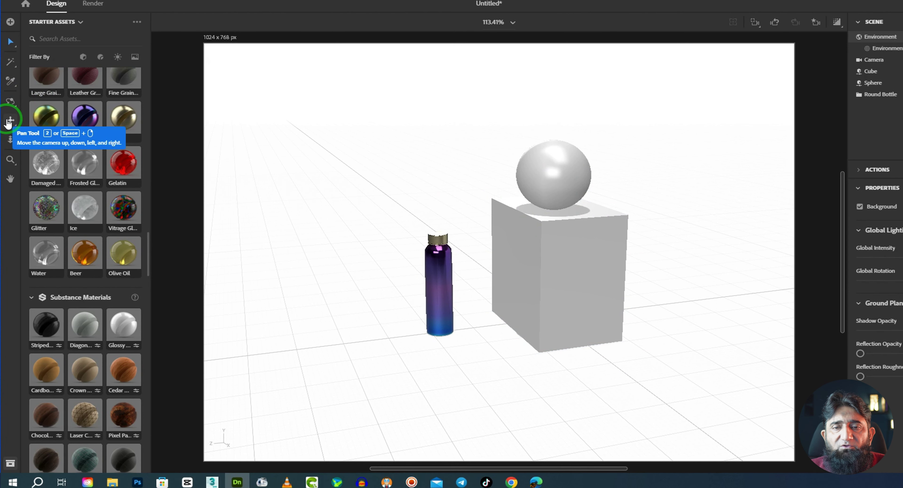
Step: Pan the camera across the scene with the Pan tool and move it closer to the objects with the Dolly tool
click(10, 120)
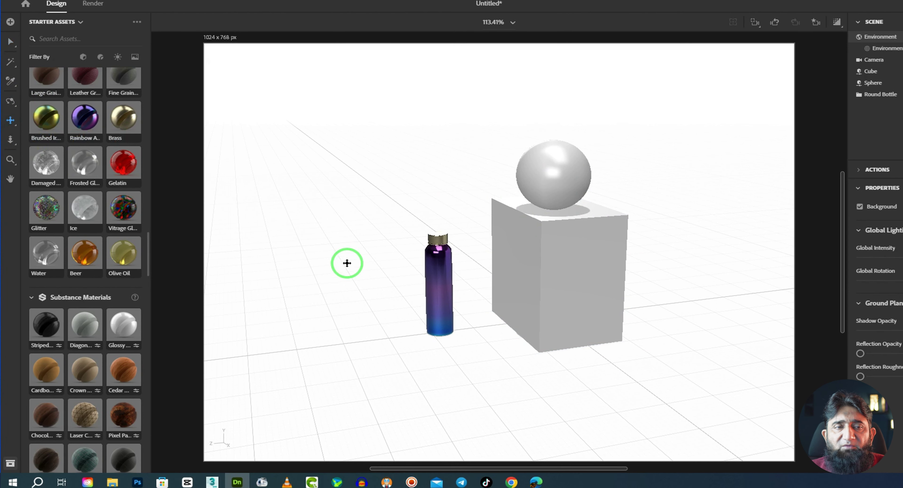
drag(389, 277, 363, 240)
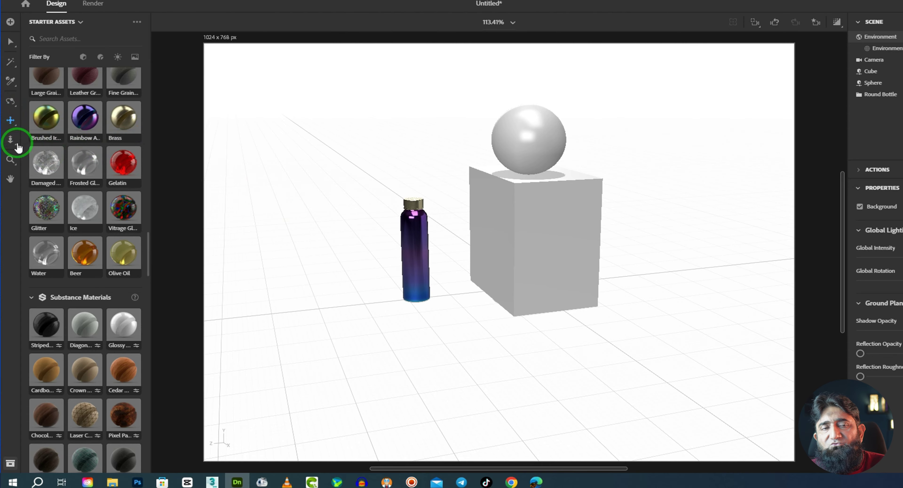
click(10, 139)
drag(441, 248, 497, 230)
right_drag(497, 230, 518, 212)
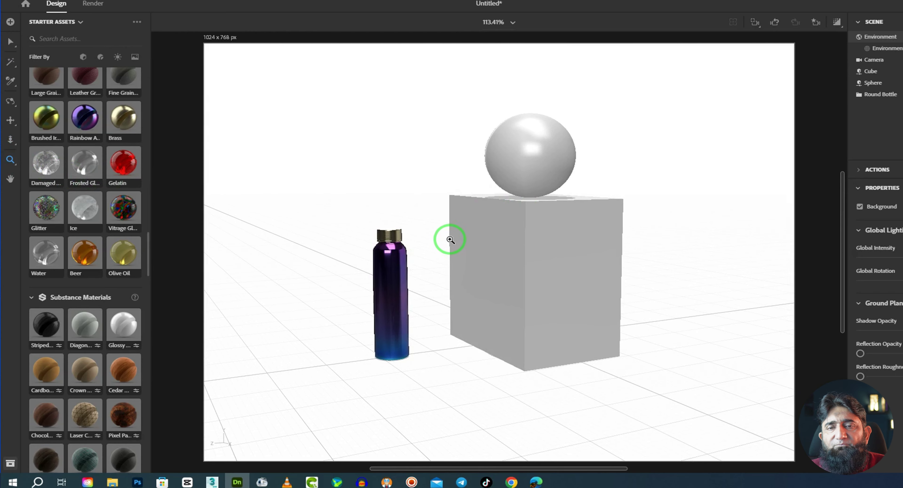
Step: Magnify the canvas to 122.81% with the Zoom tool and reposition it with the Hand tool
drag(450, 240, 479, 267)
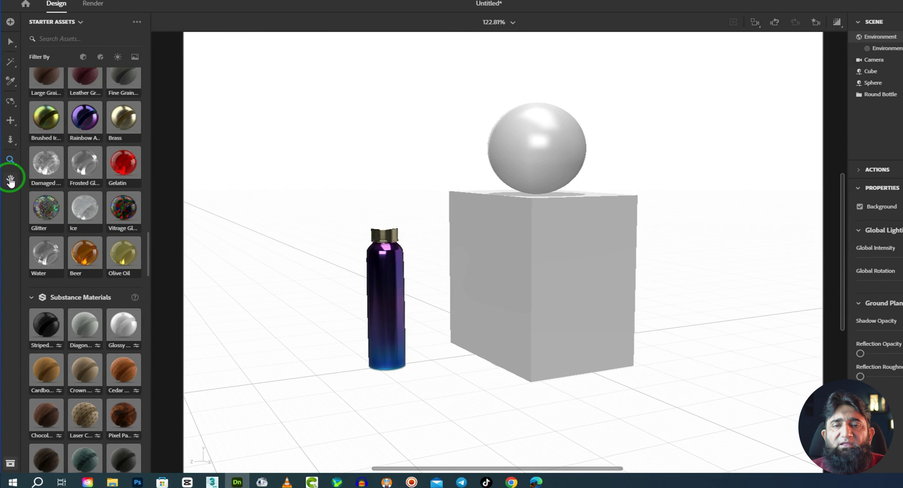
drag(508, 285, 538, 454)
drag(682, 233, 508, 294)
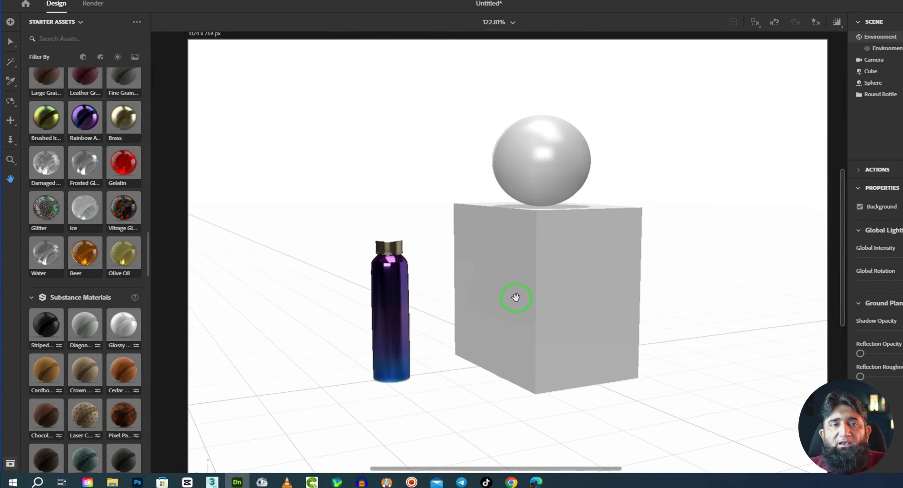